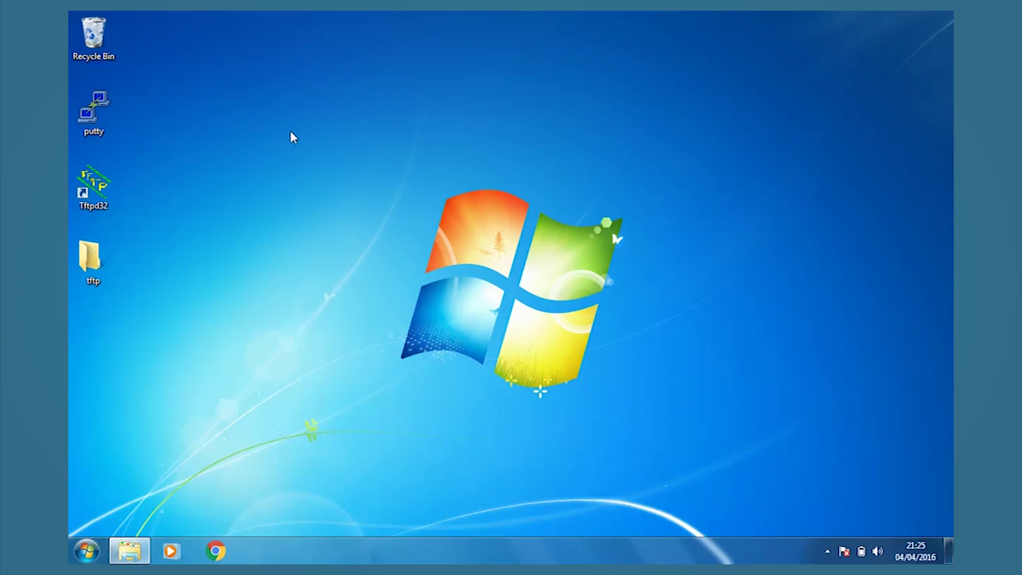
- Launch Tftpd32, then enlarge its window and move it to the right
double_click(91, 185)
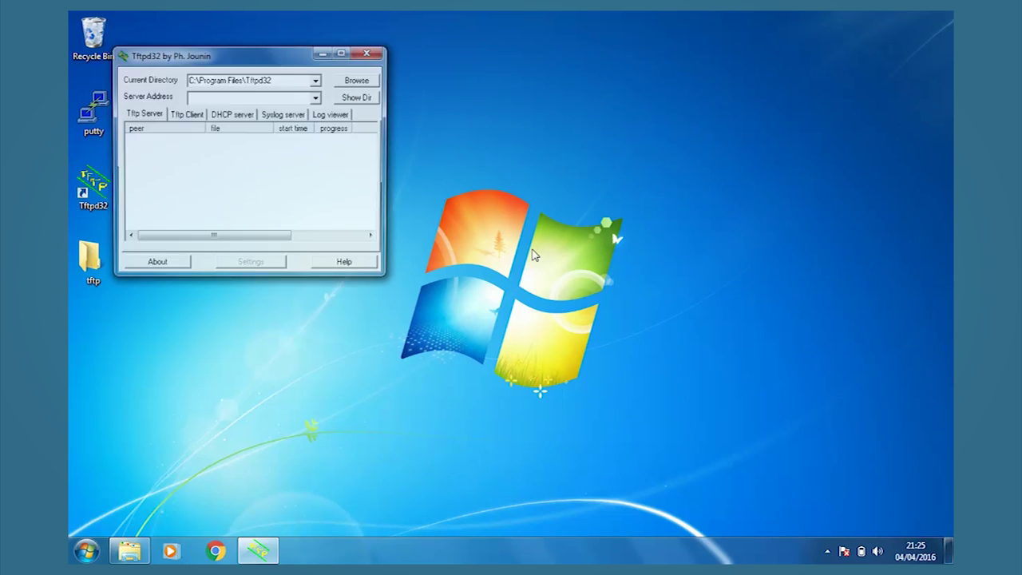
drag(385, 275, 529, 368)
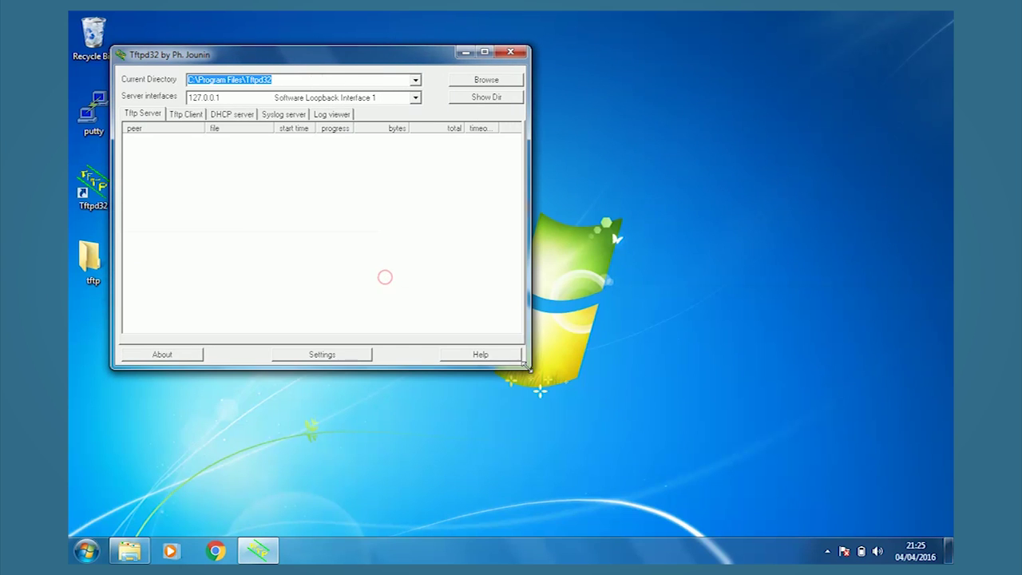
drag(397, 59, 580, 64)
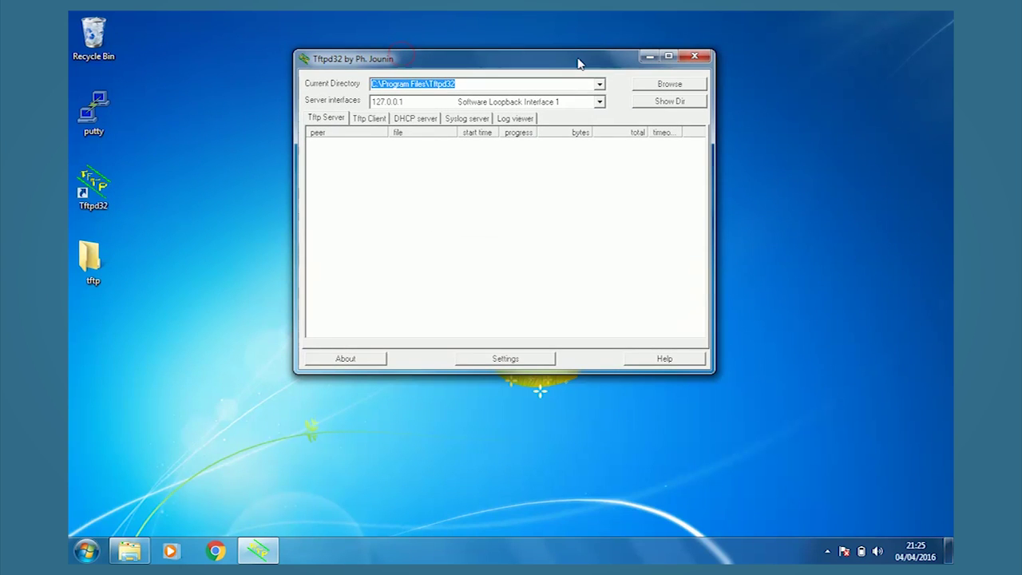
- Set the Tftpd32 server directory to the desktop tftp folder
click(638, 88)
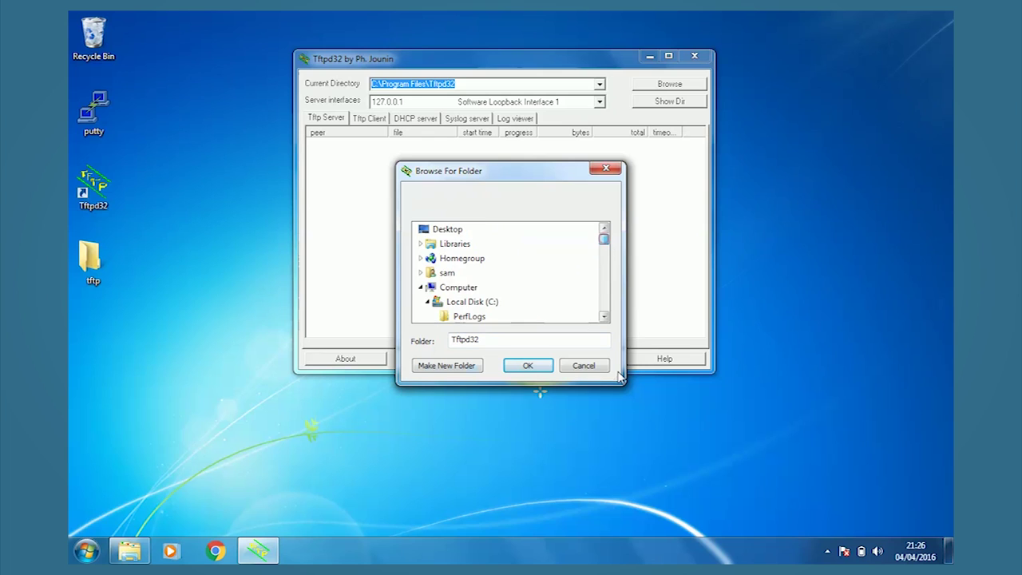
scroll(604, 236, down, 5)
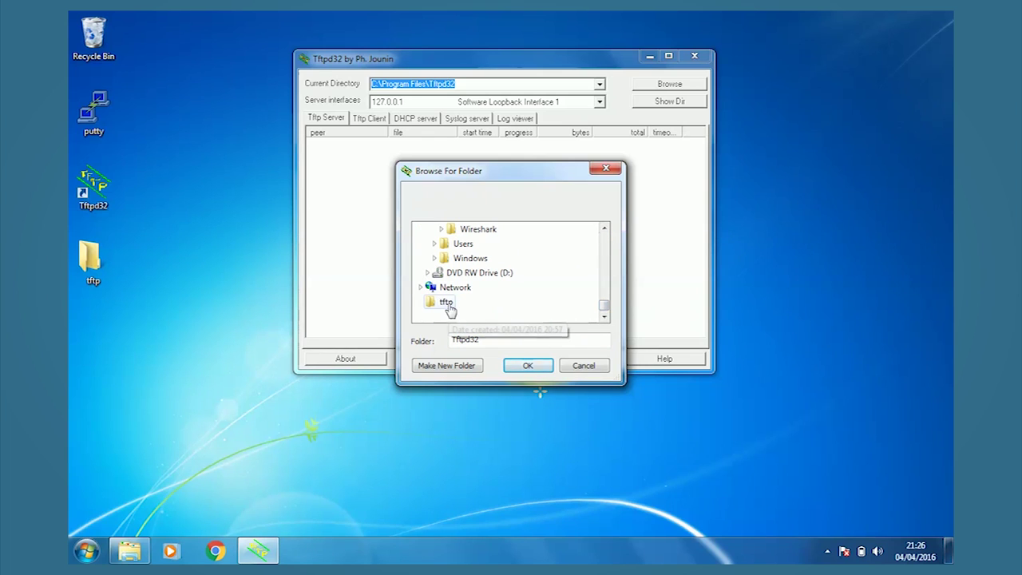
click(448, 307)
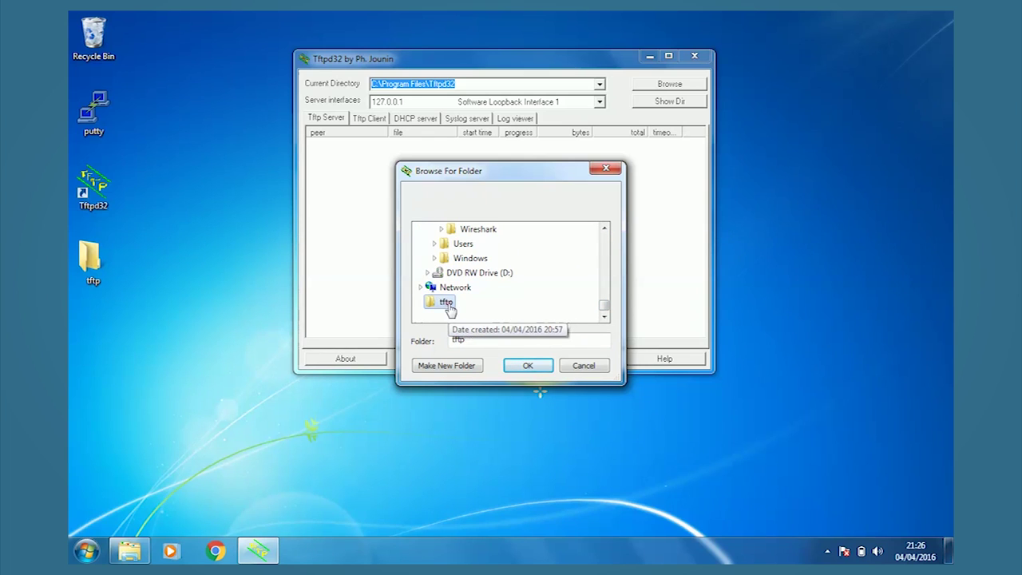
click(533, 366)
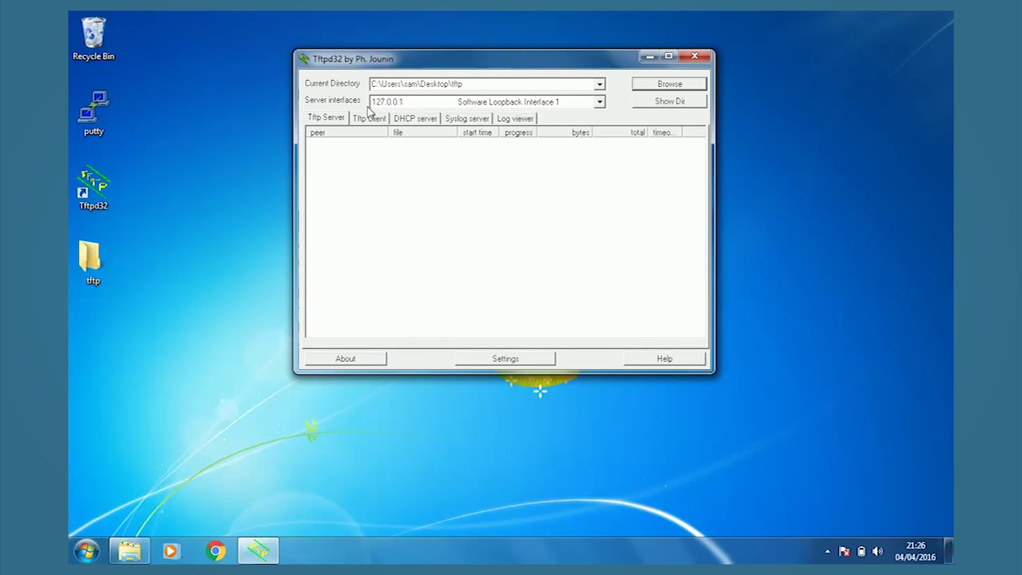
- Select the 192.168.0.10 wireless interface as the server interface
click(600, 104)
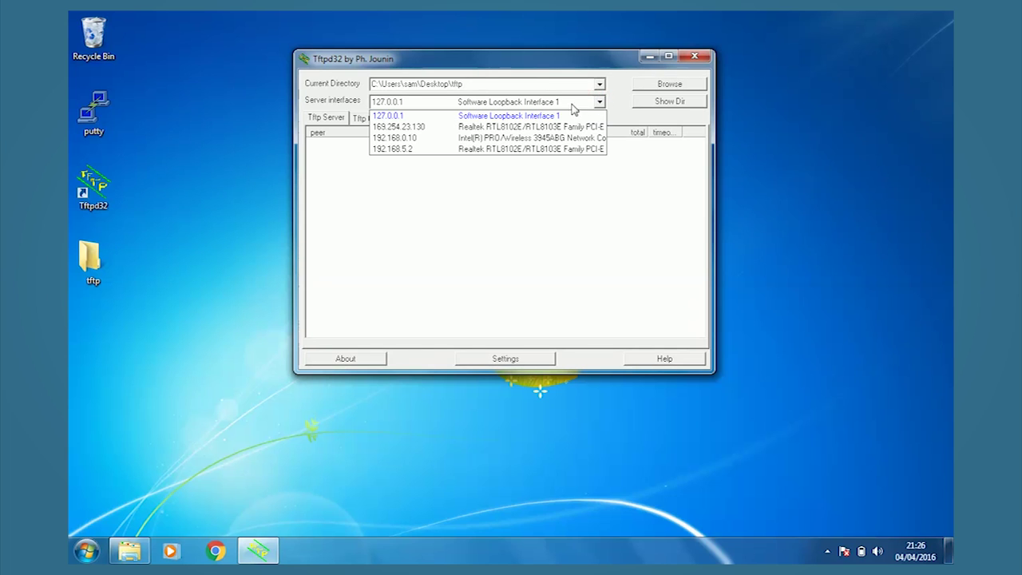
click(423, 140)
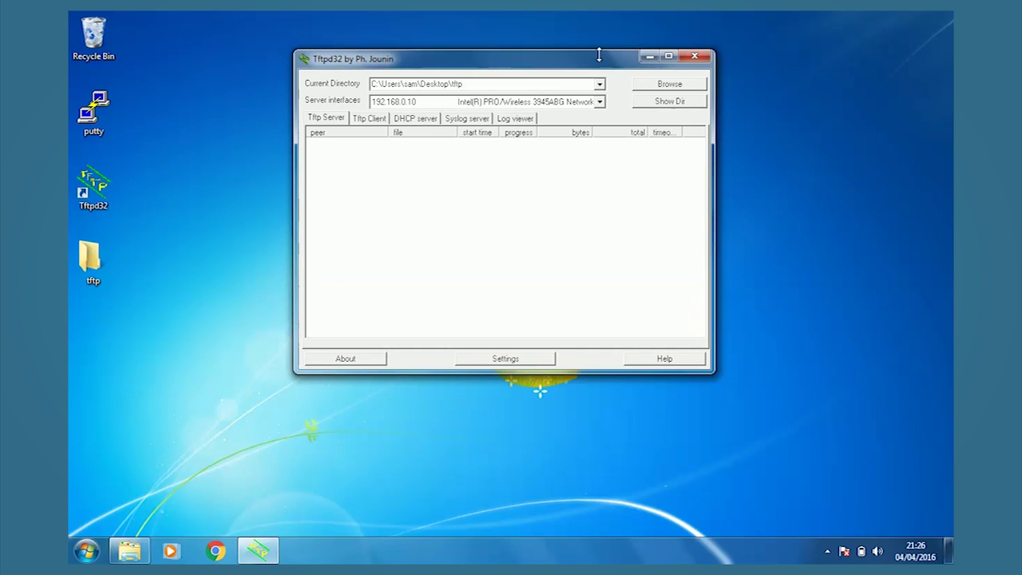
drag(600, 56, 604, 49)
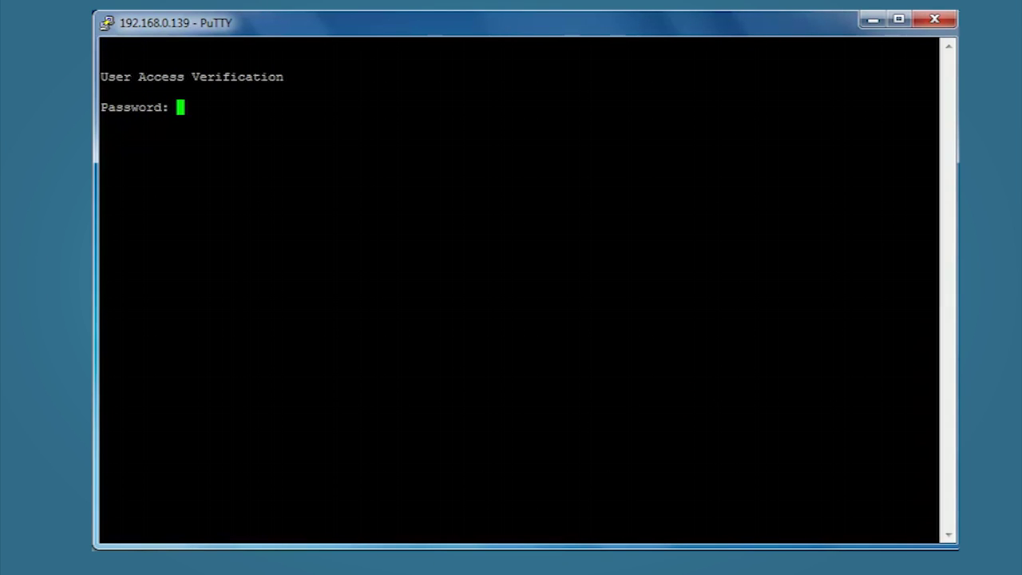
- Log in to the router, enter privileged mode with enable and its password, and type show flash
key(Return)
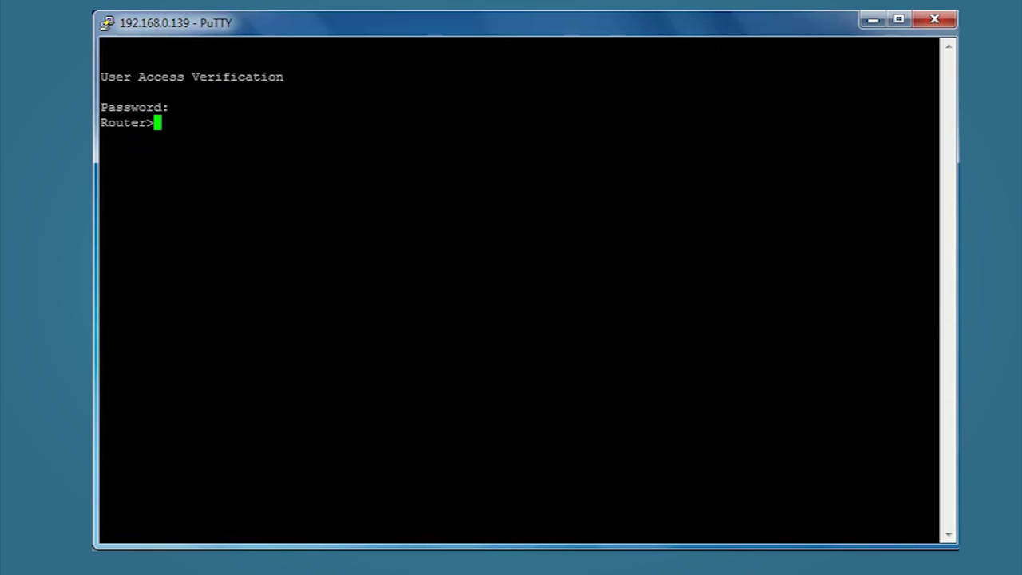
text(enable)
key(Return)
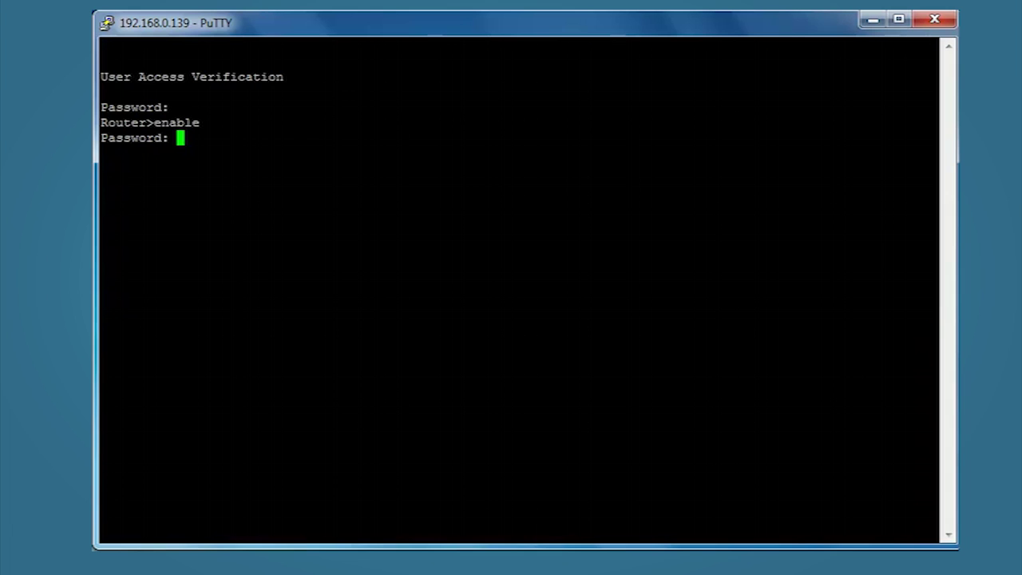
key(Return)
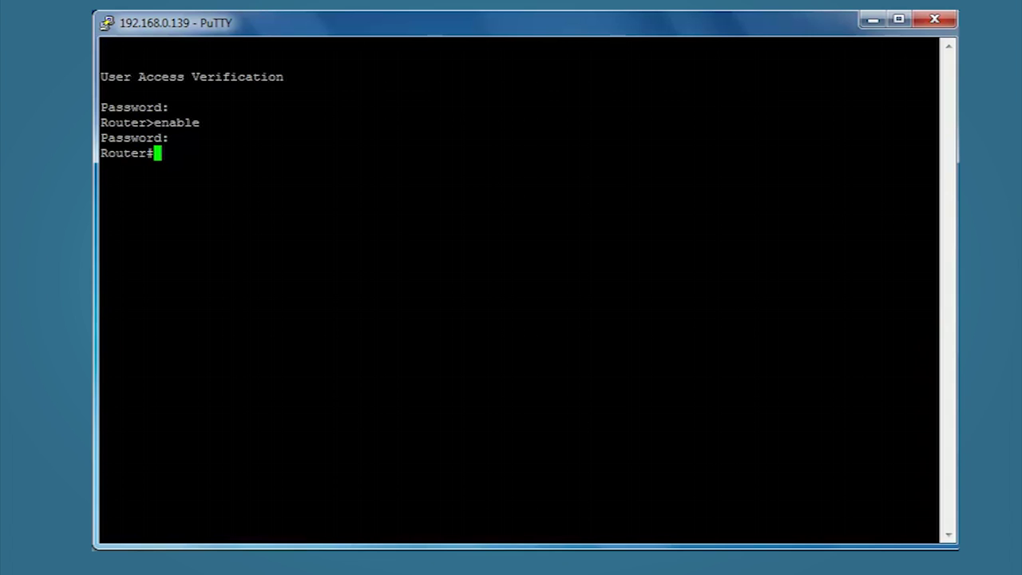
text(show flash)
- List flash, copy the c2800nm-spservicesk9-mz.124-11.XW8.bin filename, and type copy flash: tftp
key(Return)
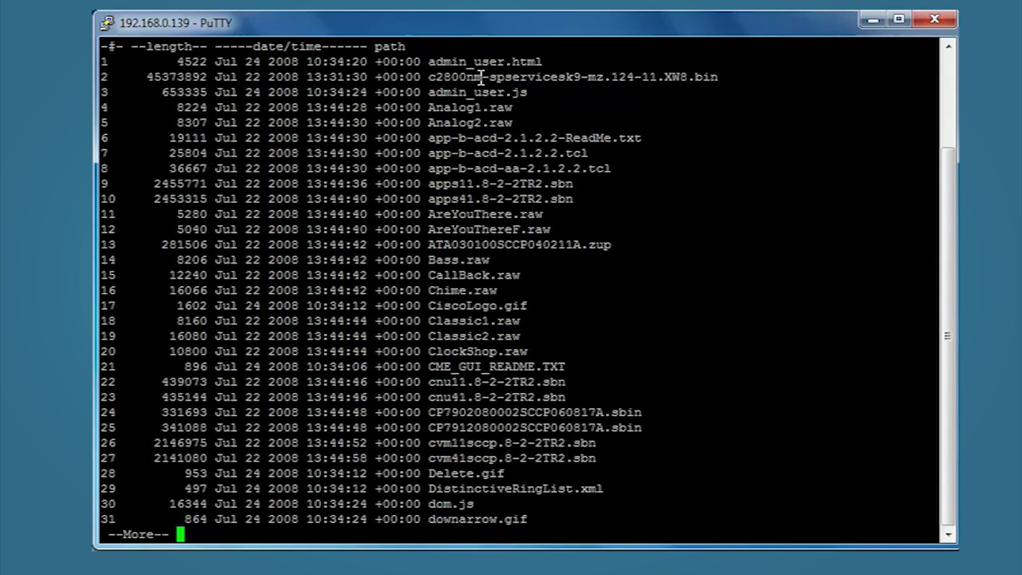
drag(429, 78, 719, 77)
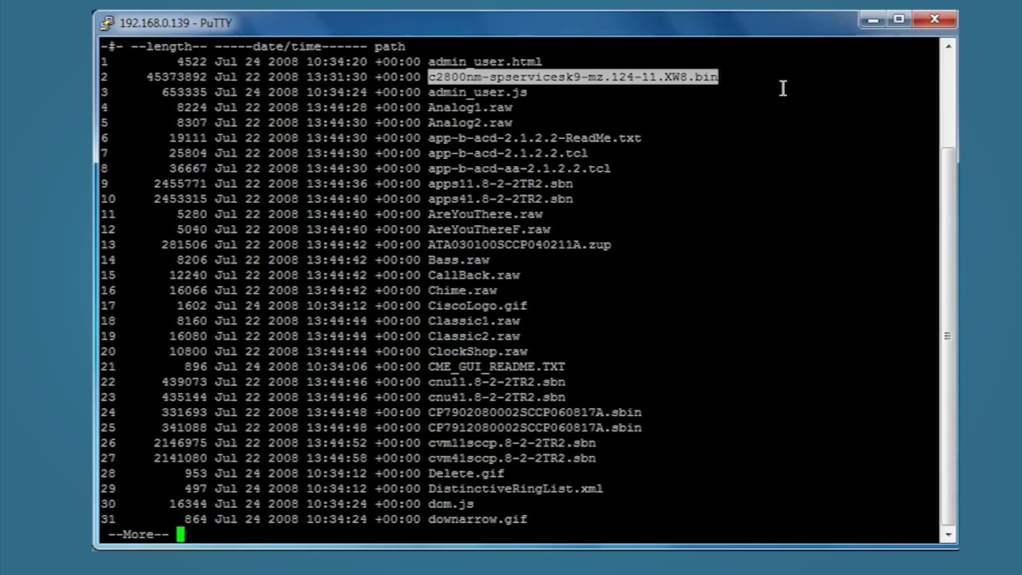
key(Up)
key(Return)
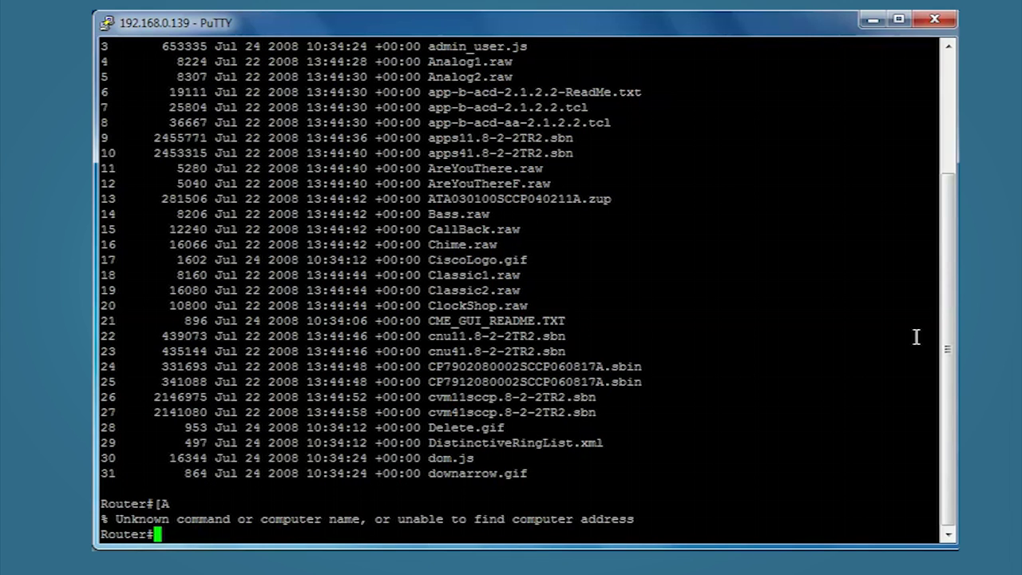
text(copy flash)
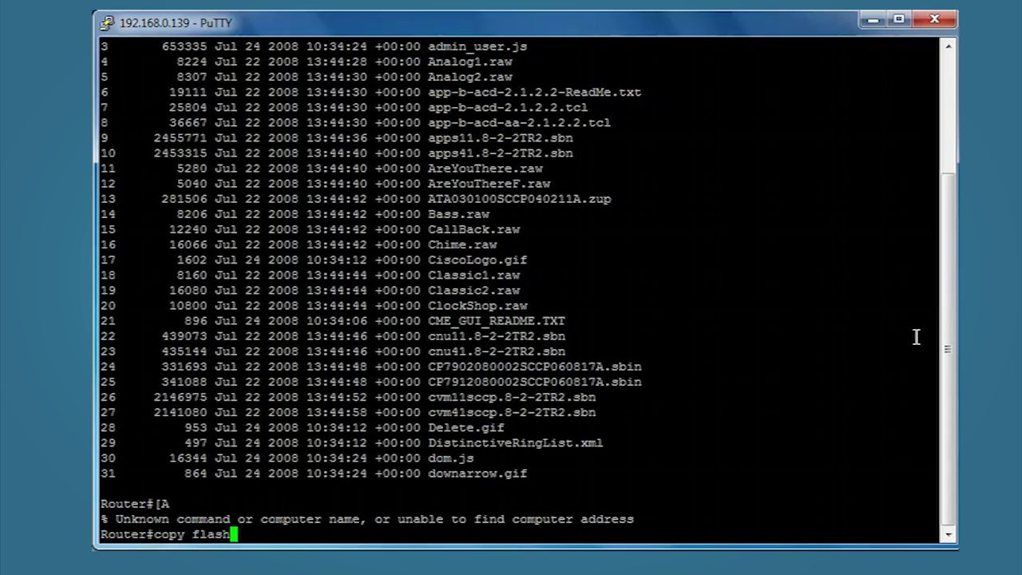
text(: tftp)
- Copy the pasted IOS image from flash to TFTP host 192.168.0.10 under its default name
key(Return)
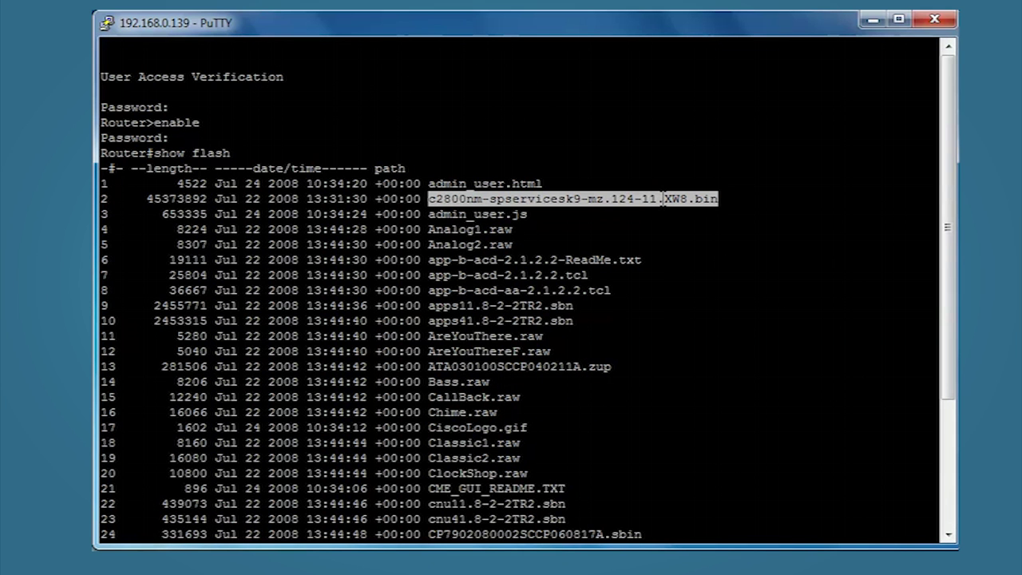
right_click(663, 198)
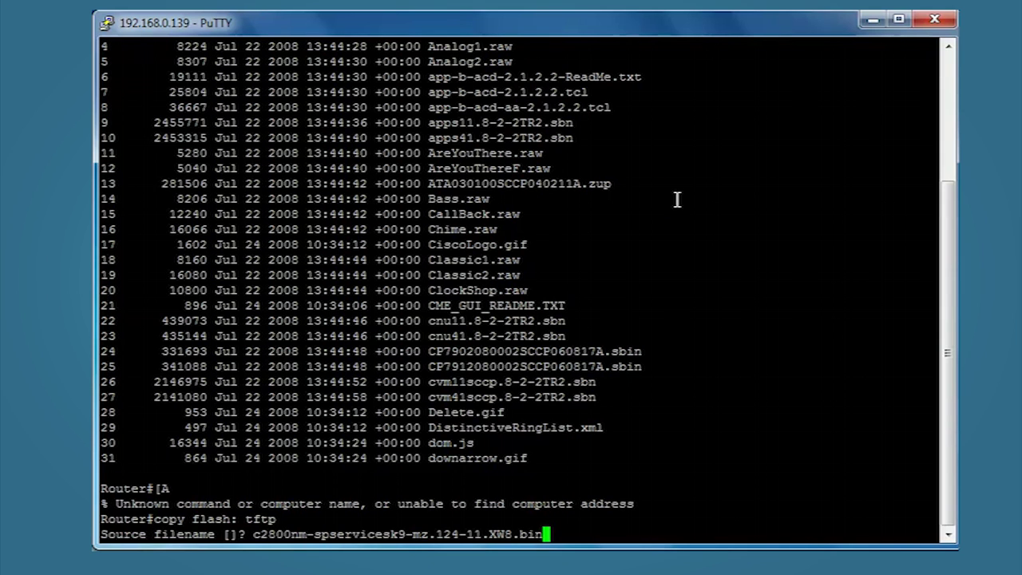
key(Return)
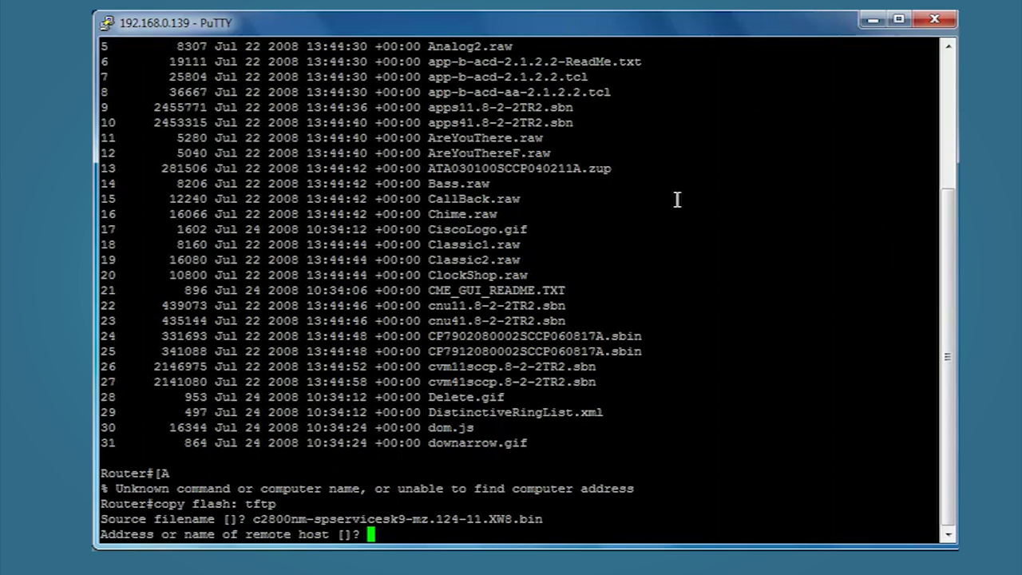
text(192.168)
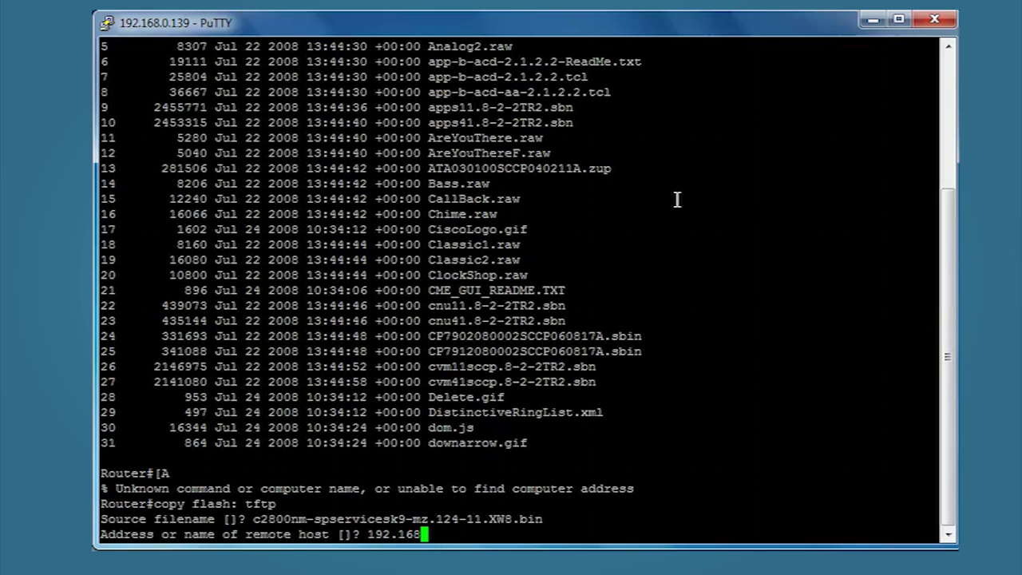
text(.0.10)
key(Return)
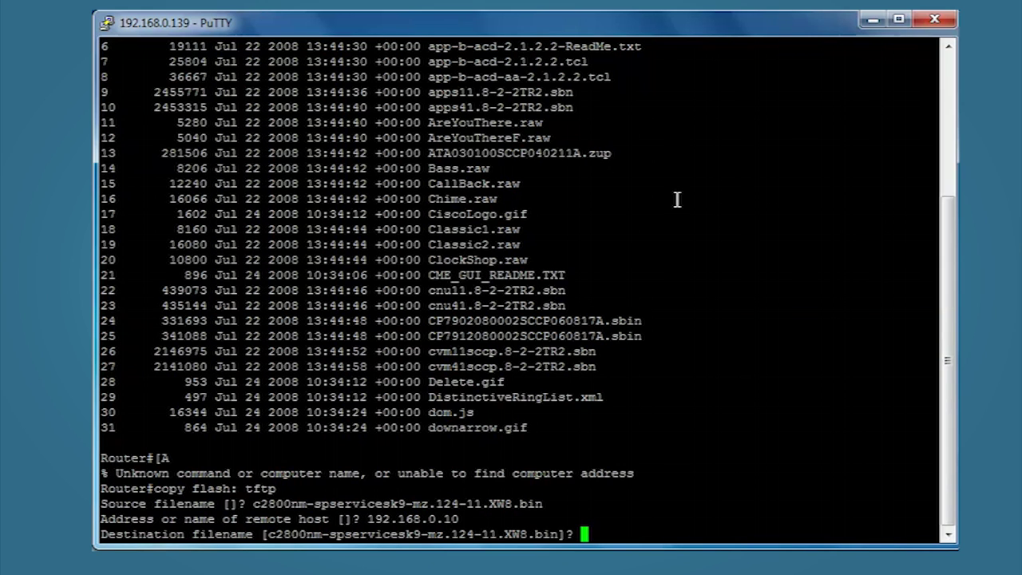
key(Return)
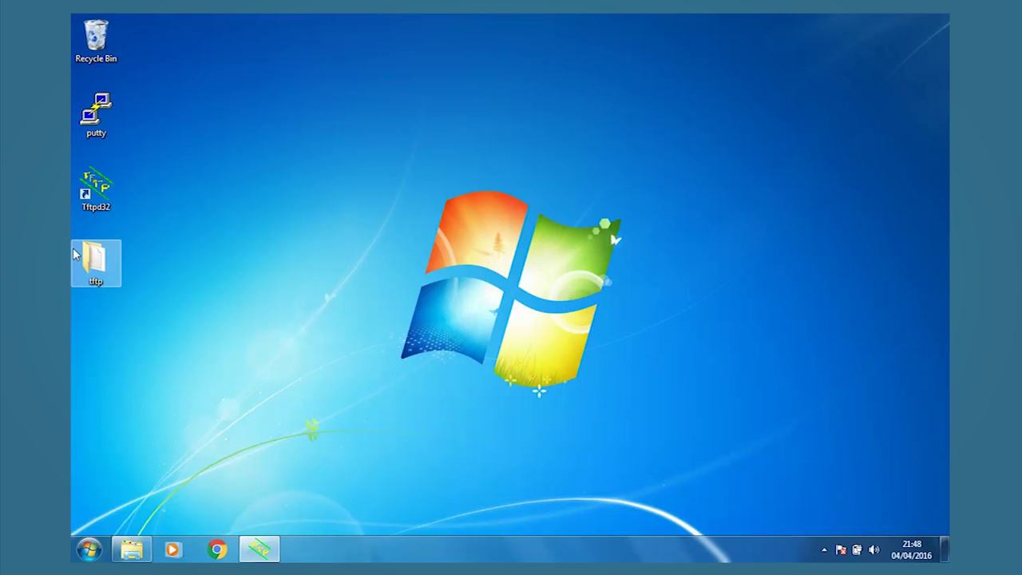
- Open the desktop tftp folder and move its window up and left
double_click(97, 262)
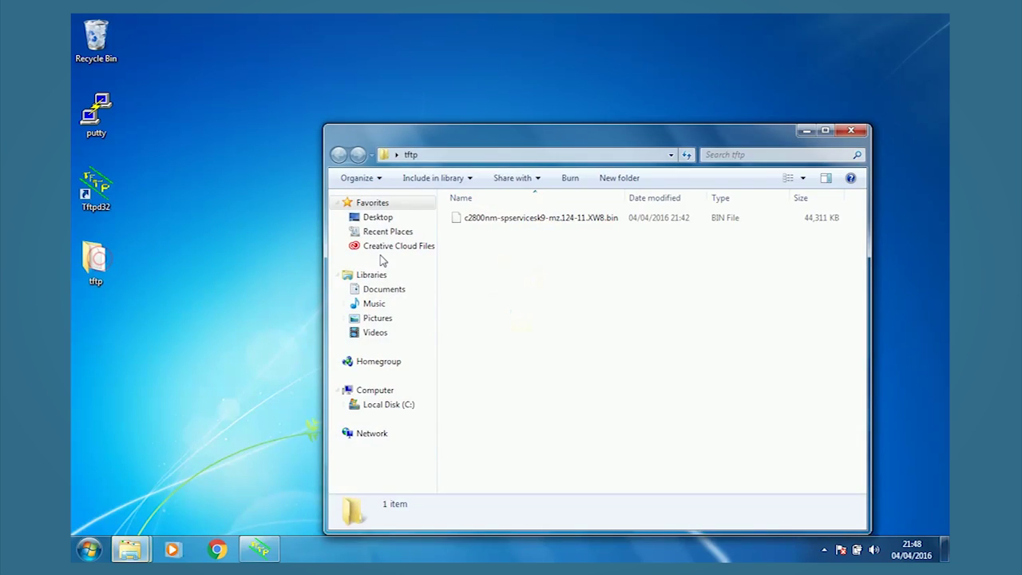
drag(615, 137, 546, 57)
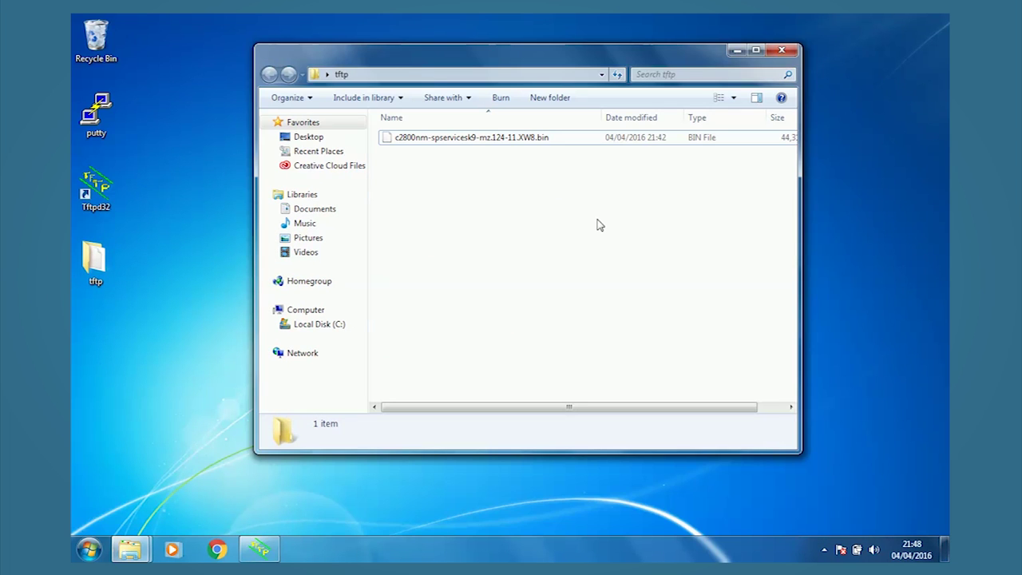